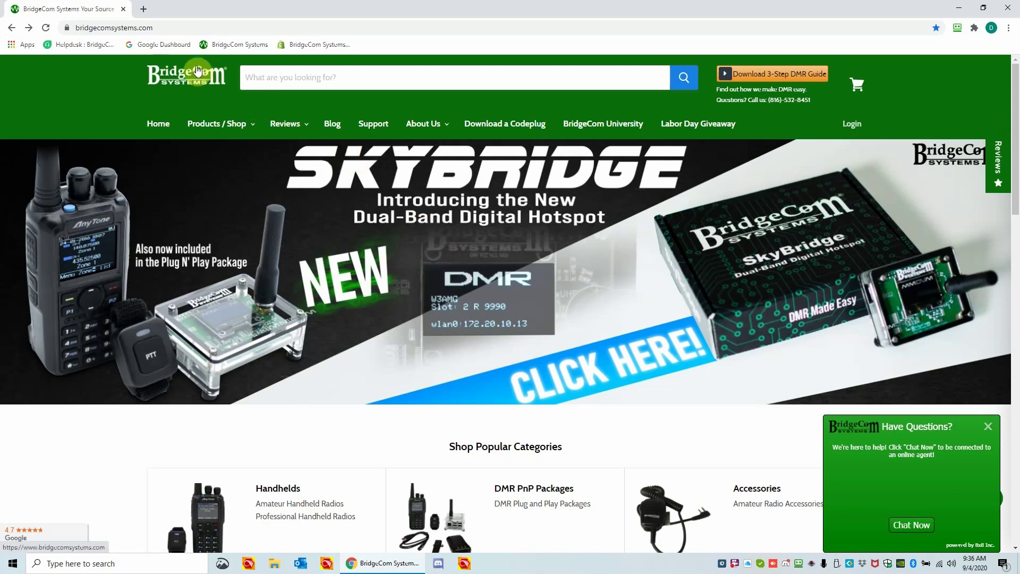
# Step: Open a new blank tab beside the BridgeCom Systems site in Chrome
pyautogui.click(144, 10)
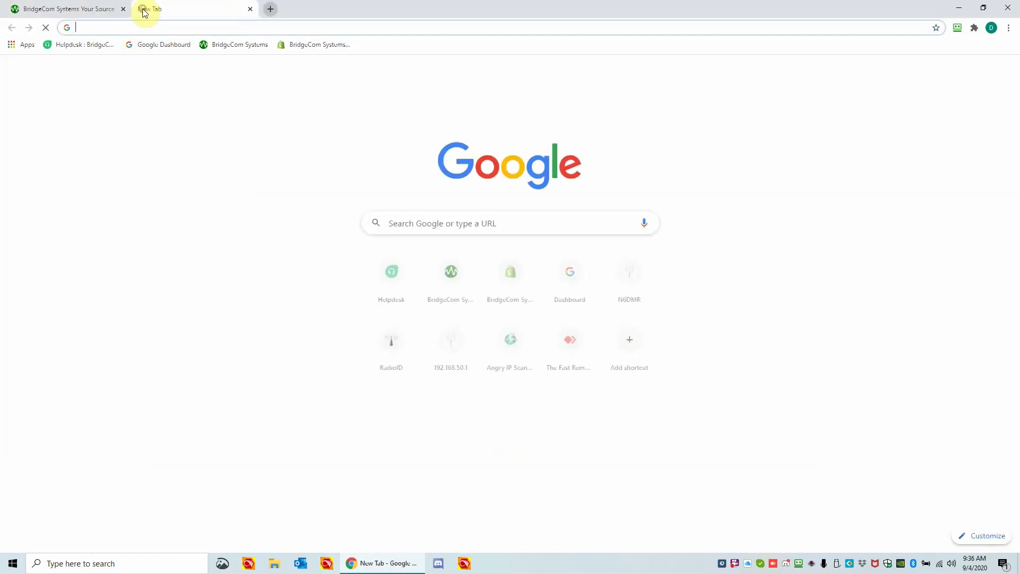
# Step: Go to angryip.org in the new tab
pyautogui.click(125, 30)
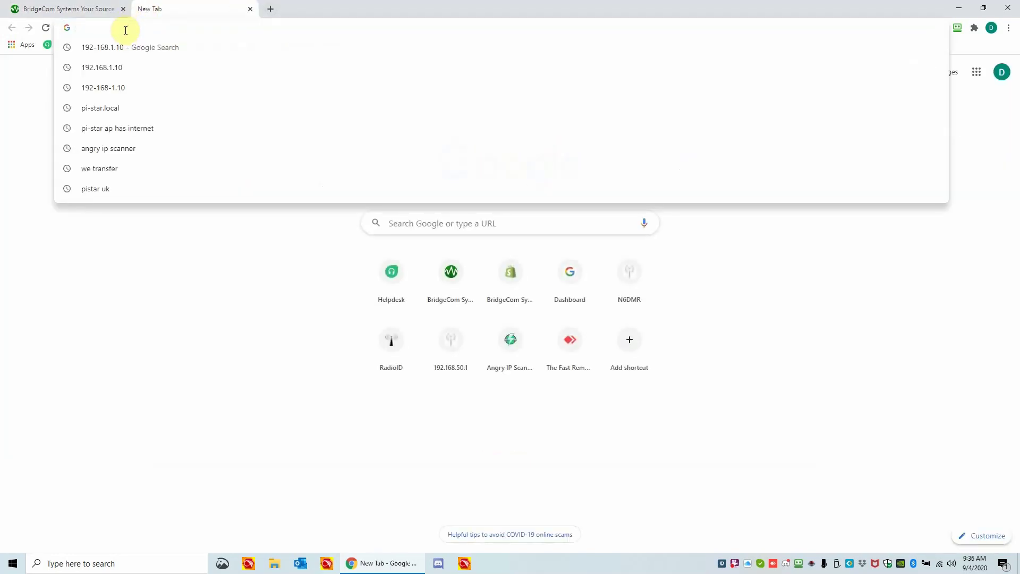
pyautogui.write('an')
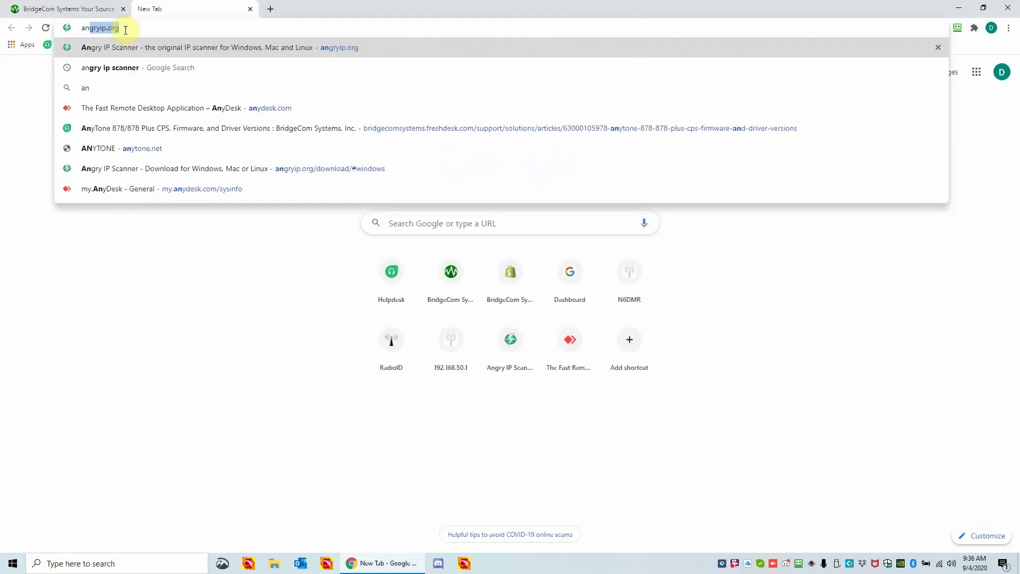
pyautogui.write('gryi')
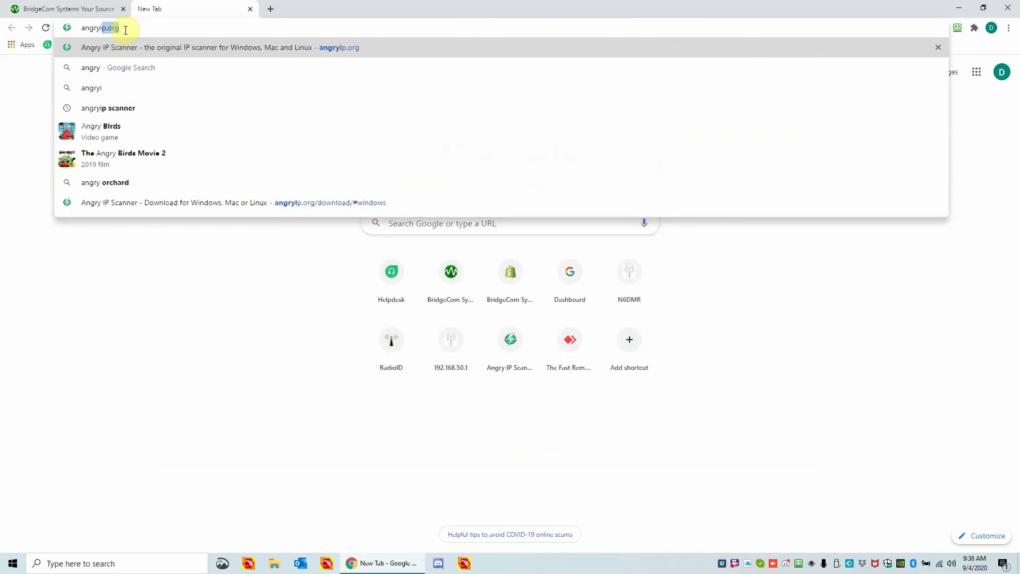
pyautogui.write('p.org')
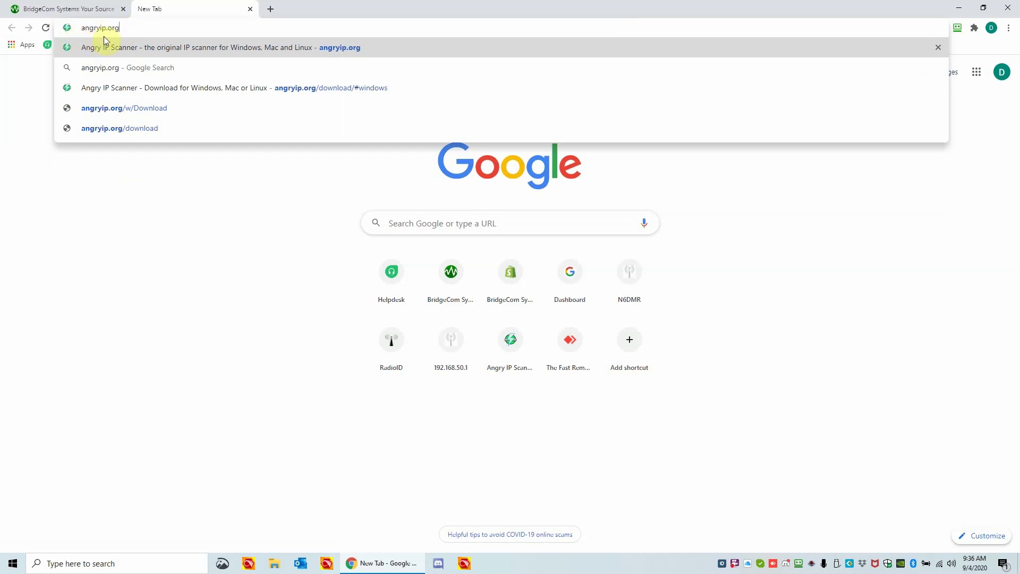
pyautogui.press('Return')
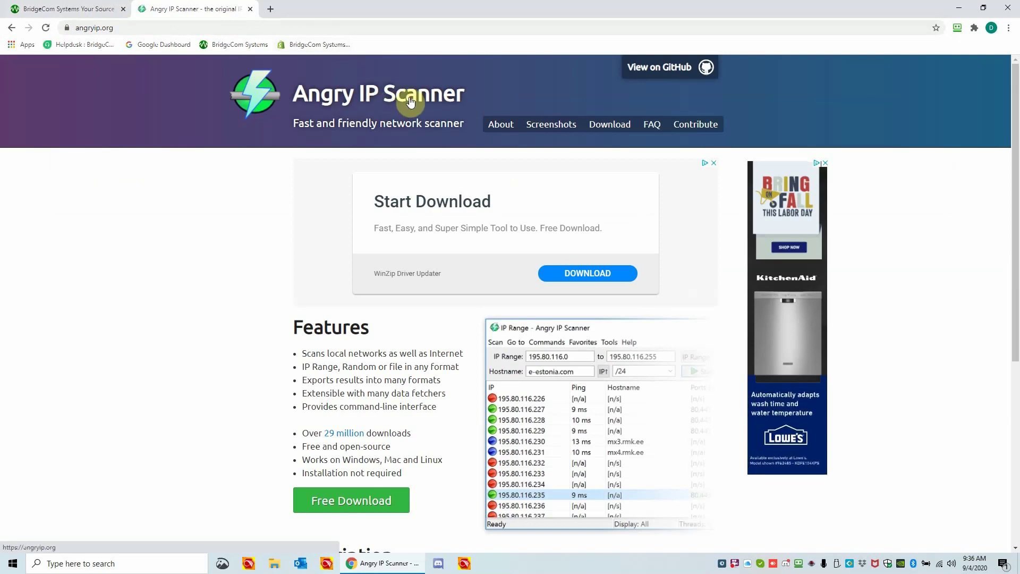
# Step: Download the 32/64-bit Windows installer ipscan-3.7.2-setup.exe from angryip.org's Download page
pyautogui.click(356, 510)
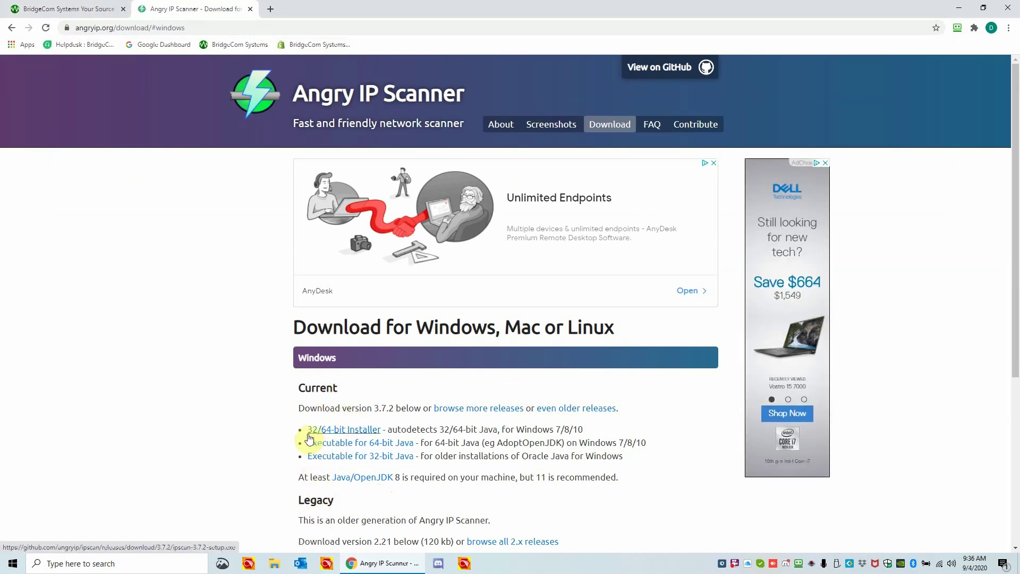
pyautogui.click(354, 433)
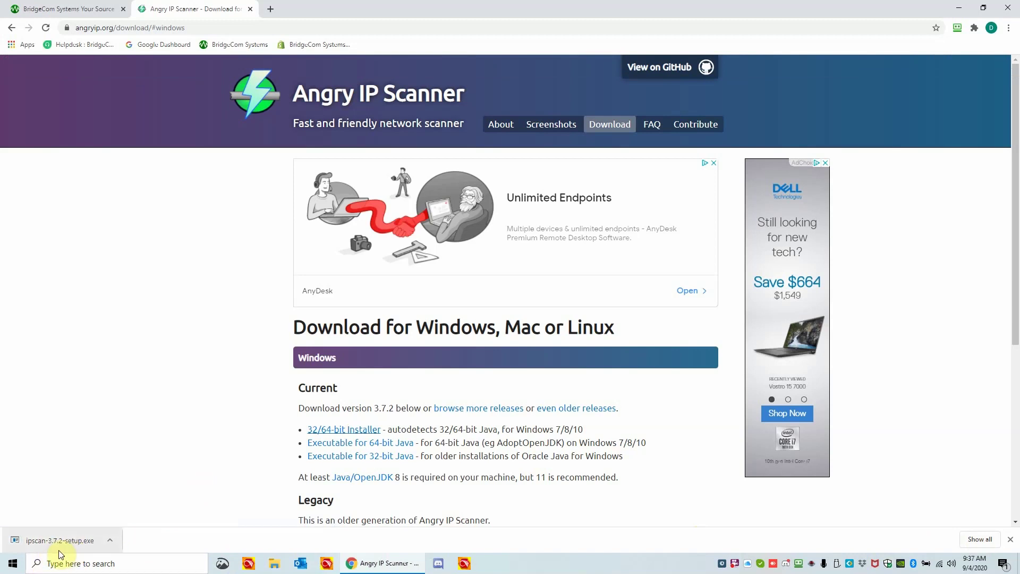
# Step: Show ipscan-3.7.2-setup.exe in the Downloads folder in File Explorer
pyautogui.click(110, 548)
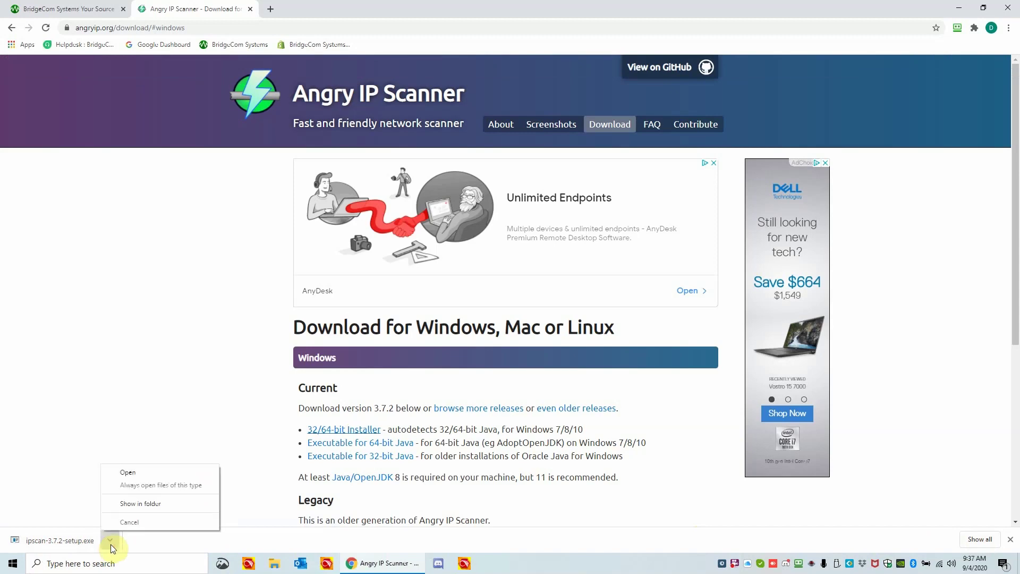
pyautogui.click(152, 507)
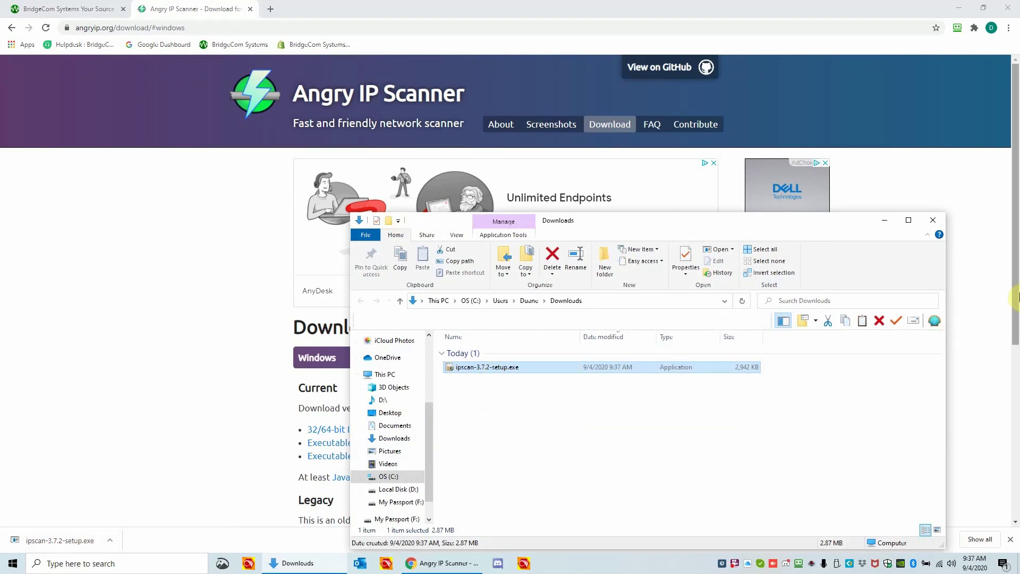
pyautogui.click(932, 220)
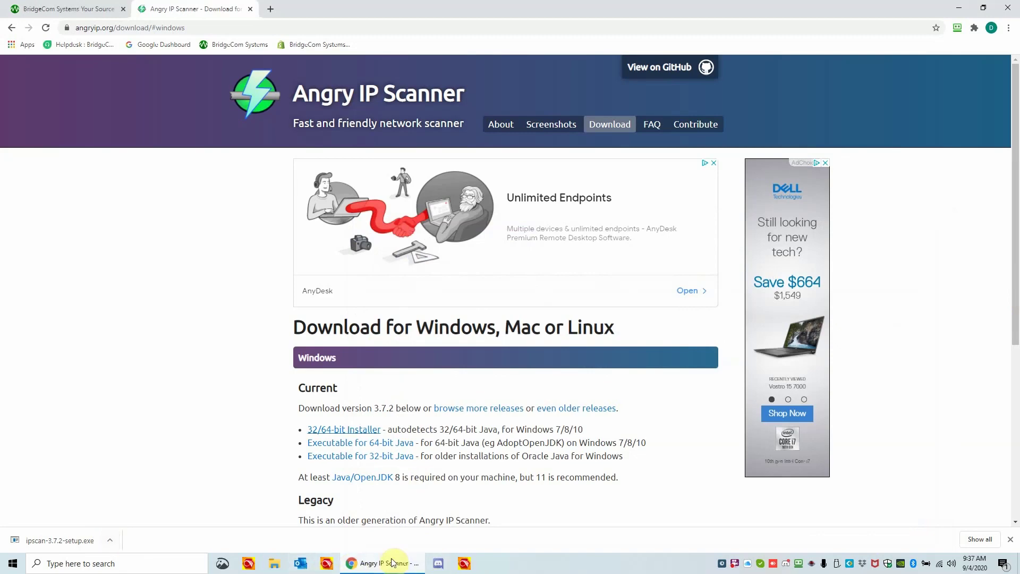
pyautogui.click(276, 566)
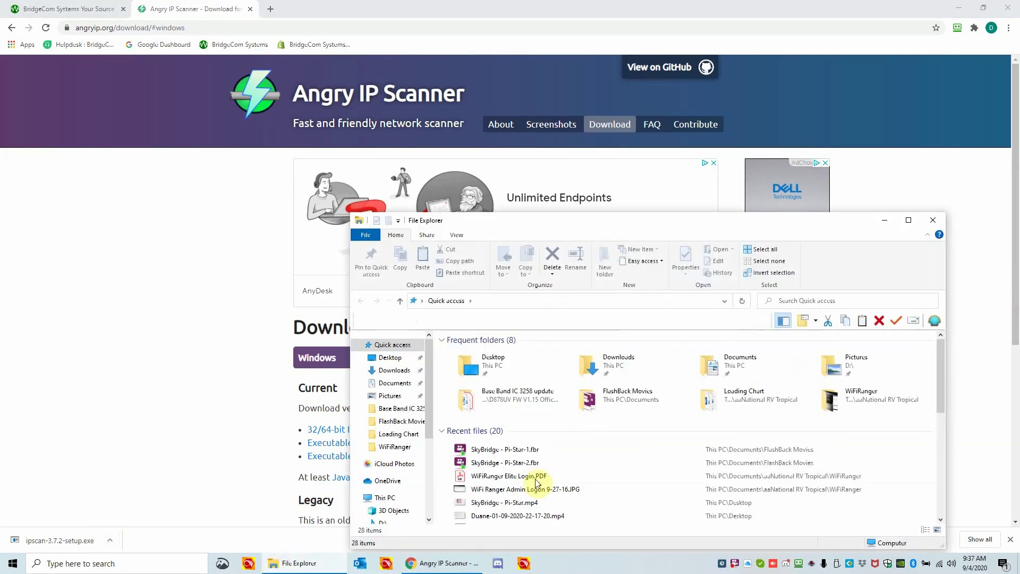
pyautogui.doubleClick(616, 365)
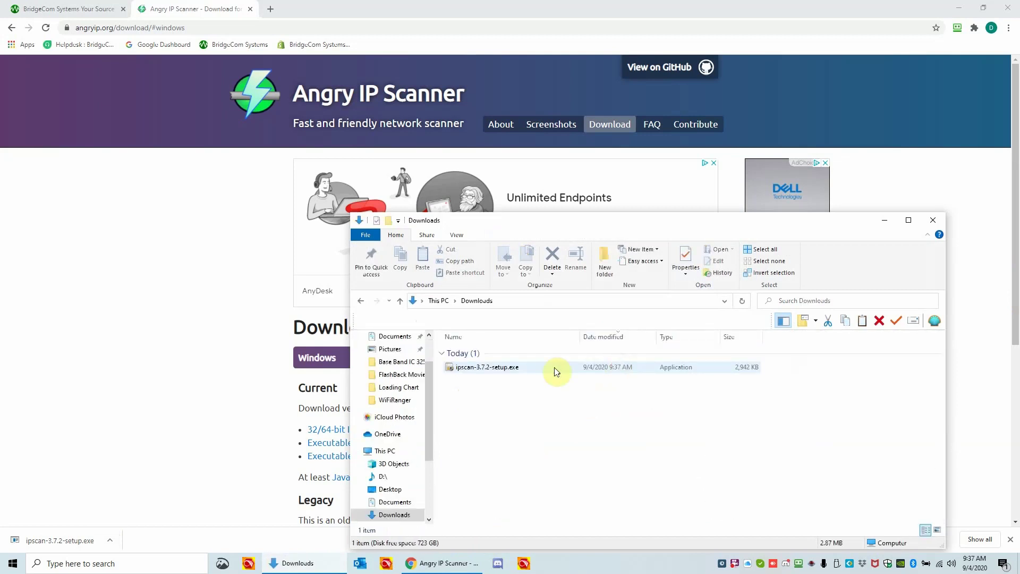
# Step: Install Angry IP Scanner 3.7.2 to the default Program Files folder, dismissing the Java warning
pyautogui.doubleClick(480, 369)
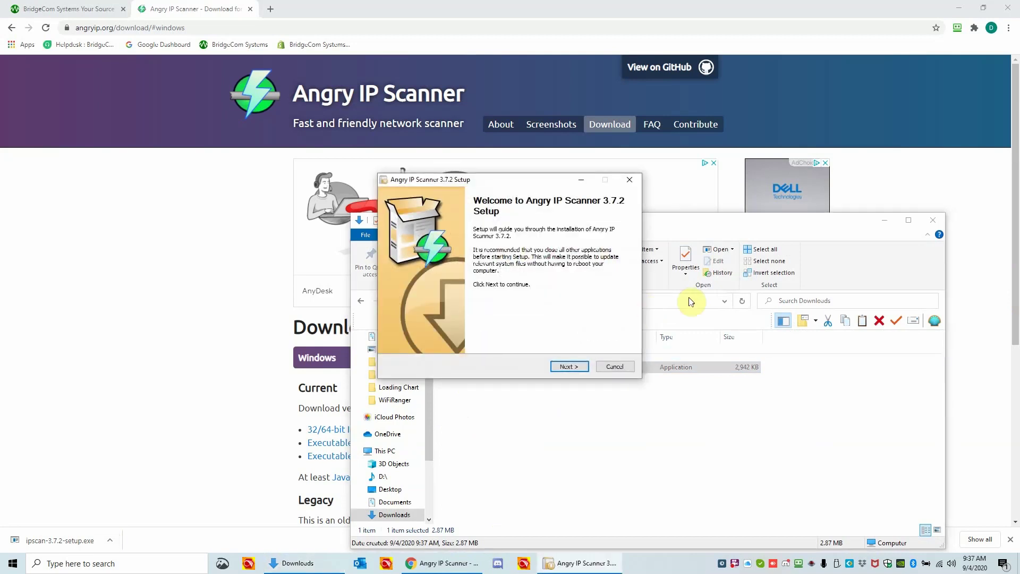
pyautogui.click(566, 368)
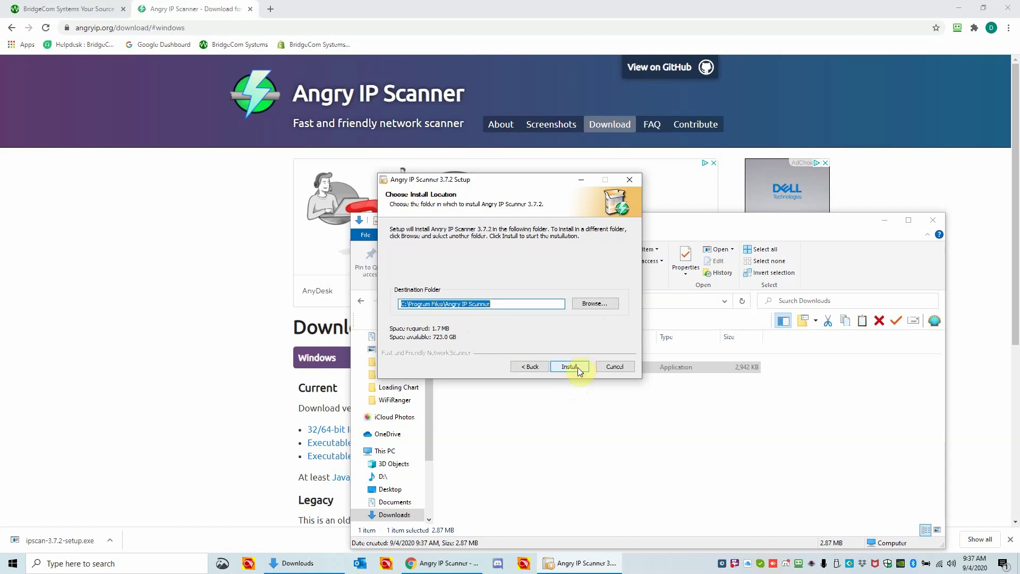
pyautogui.click(578, 367)
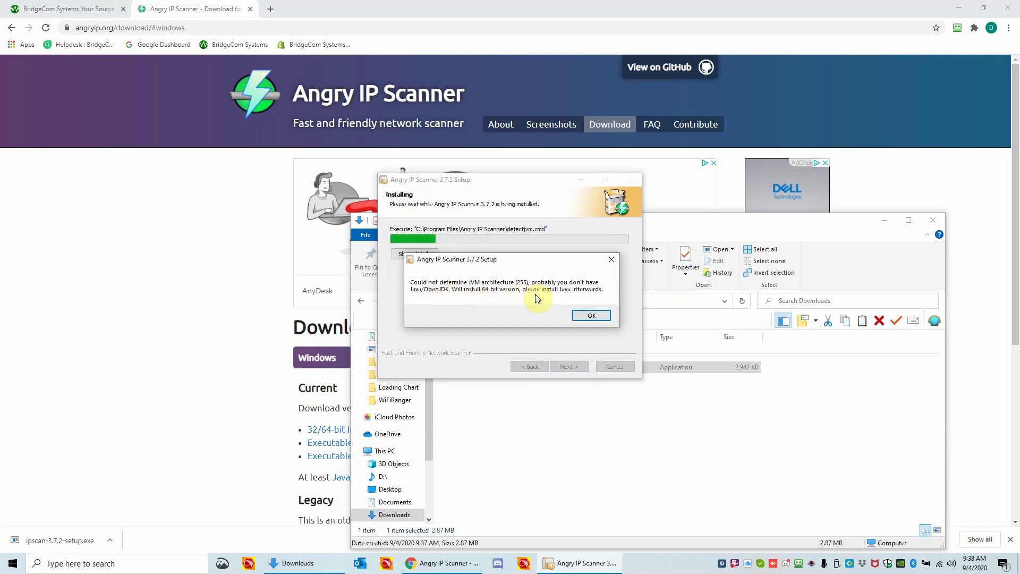
pyautogui.click(595, 317)
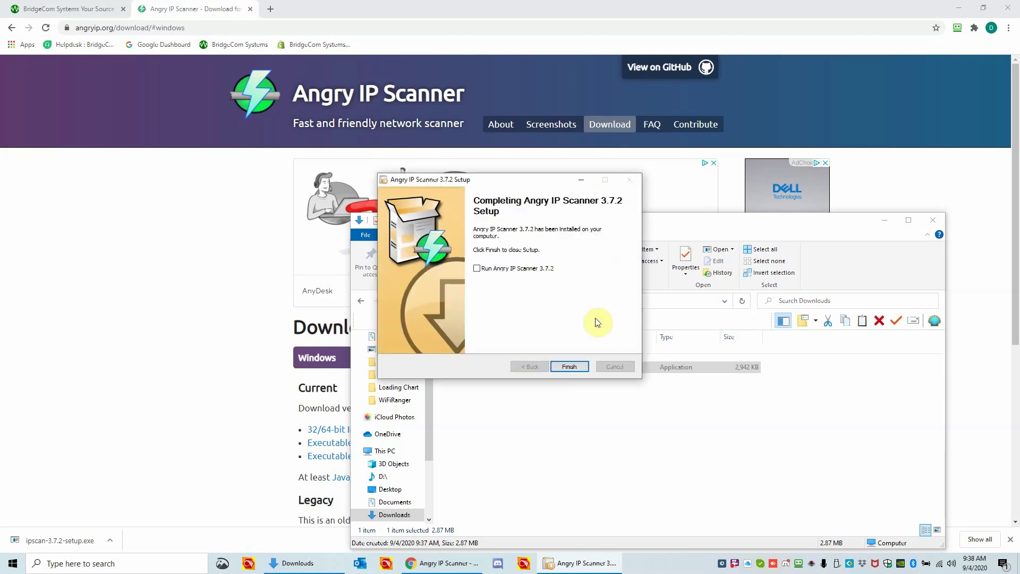
pyautogui.click(572, 367)
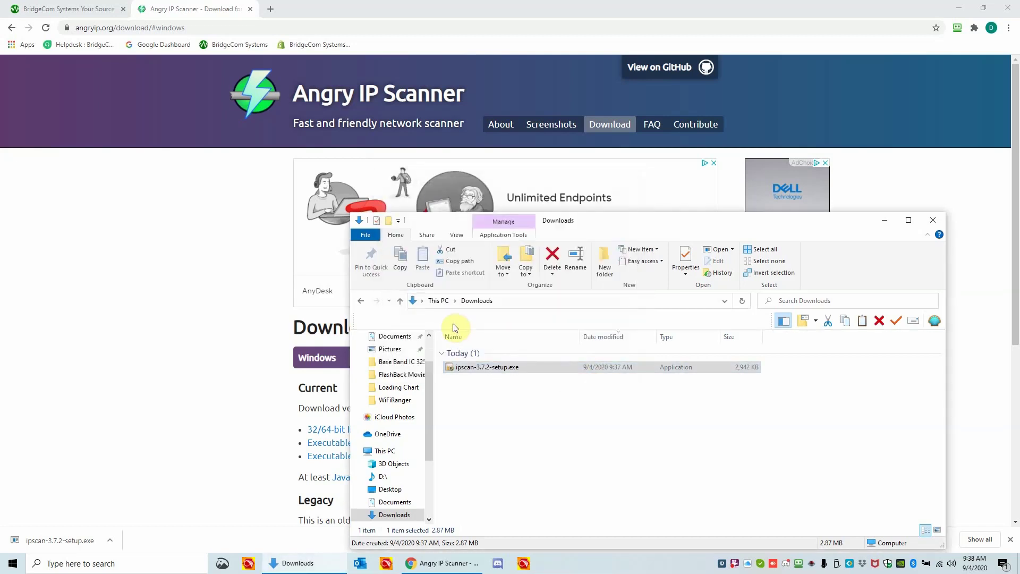
# Step: Close Explorer and the download tab, then launch Angry IP Scanner from Start, triggering the Java prompt
pyautogui.click(932, 222)
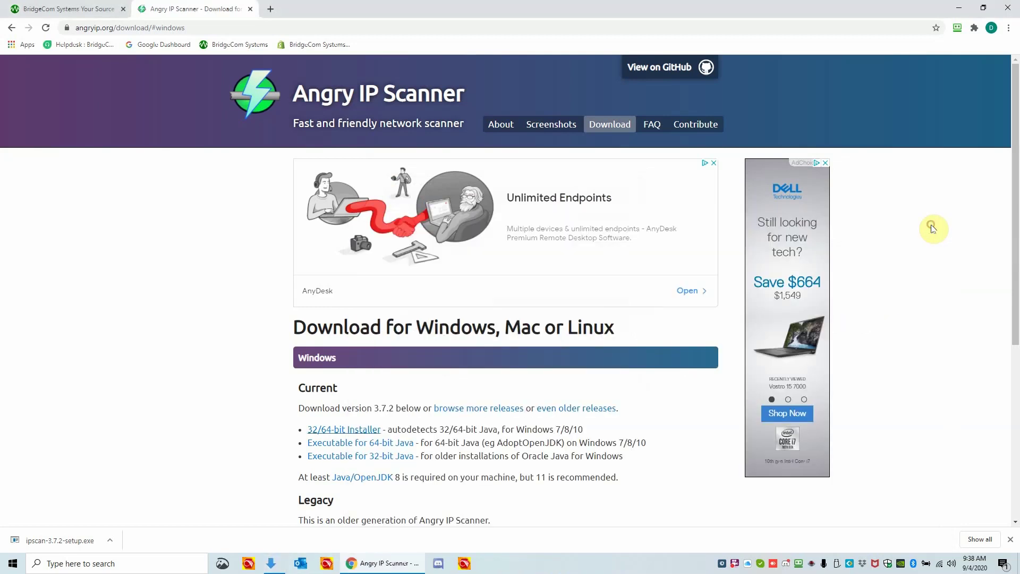
pyautogui.click(250, 11)
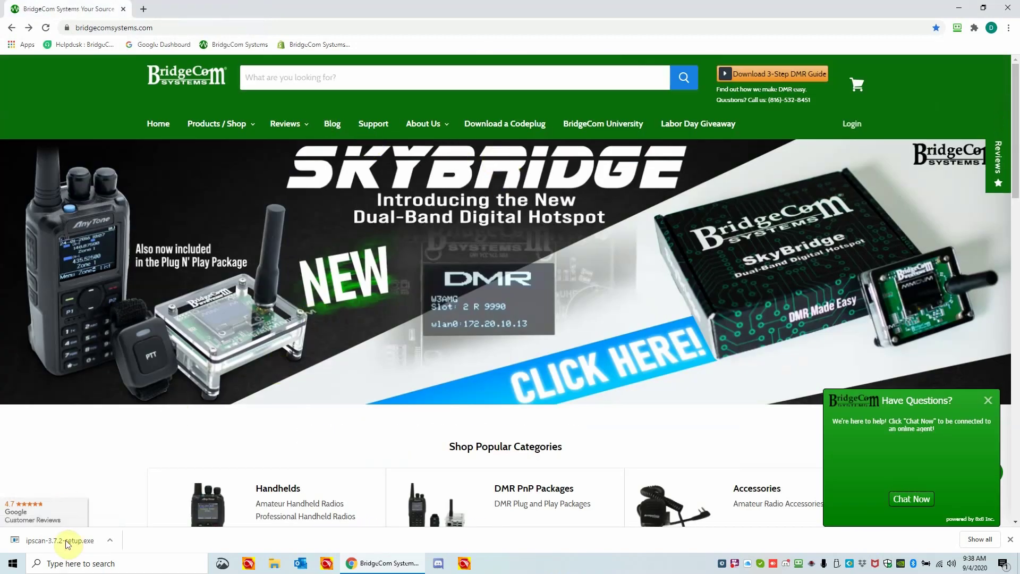
pyautogui.click(20, 566)
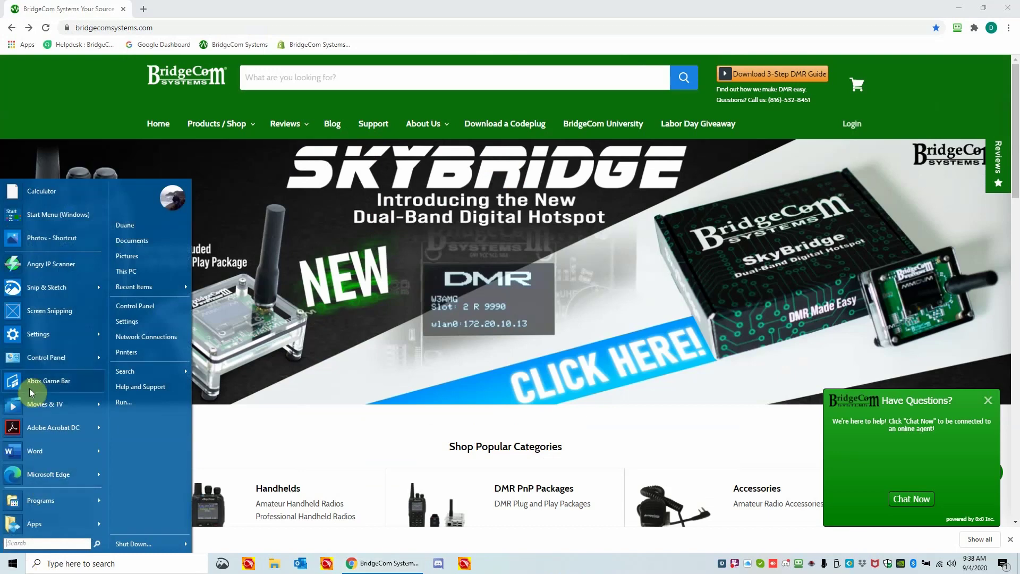
pyautogui.click(35, 265)
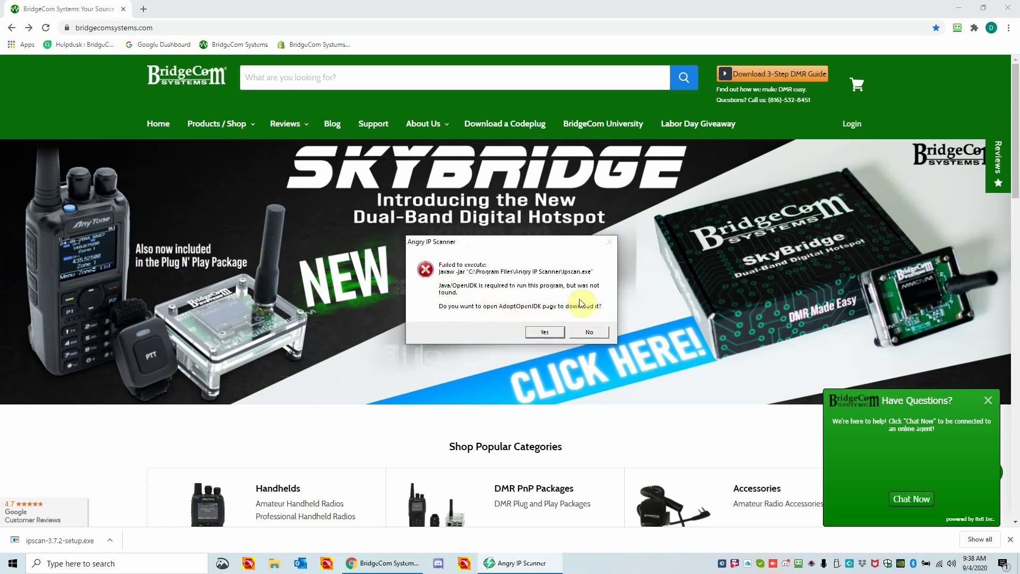
# Step: Accept the Java prompt, download the latest OpenJDK 11 HotSpot release, and open Downloads in Explorer
pyautogui.click(545, 332)
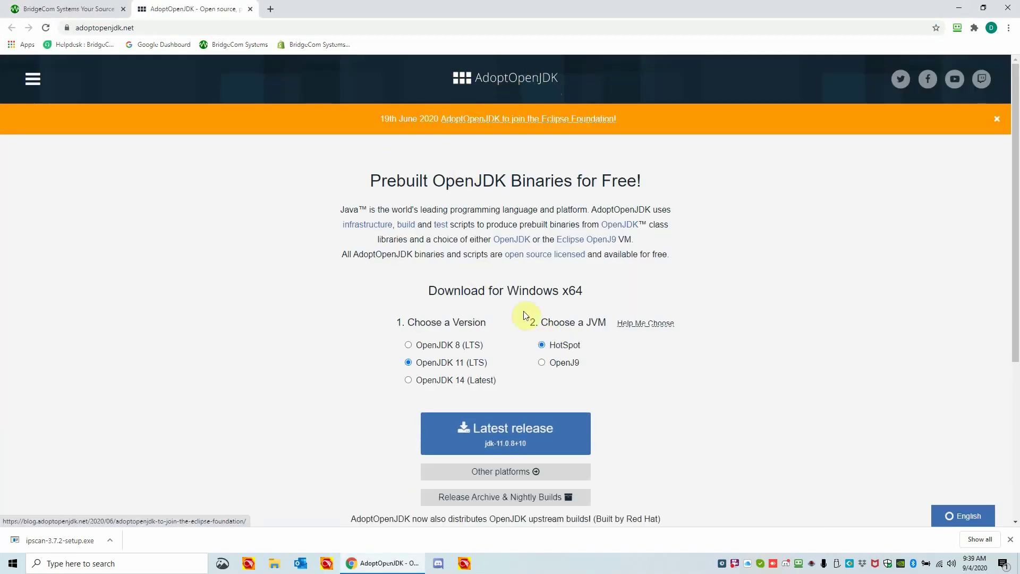
pyautogui.click(504, 432)
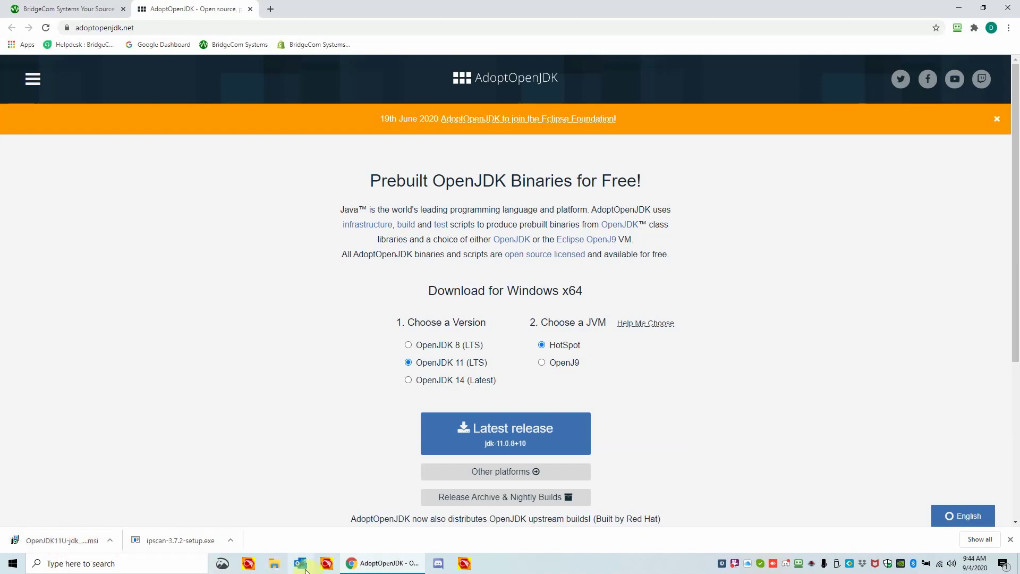
pyautogui.click(273, 566)
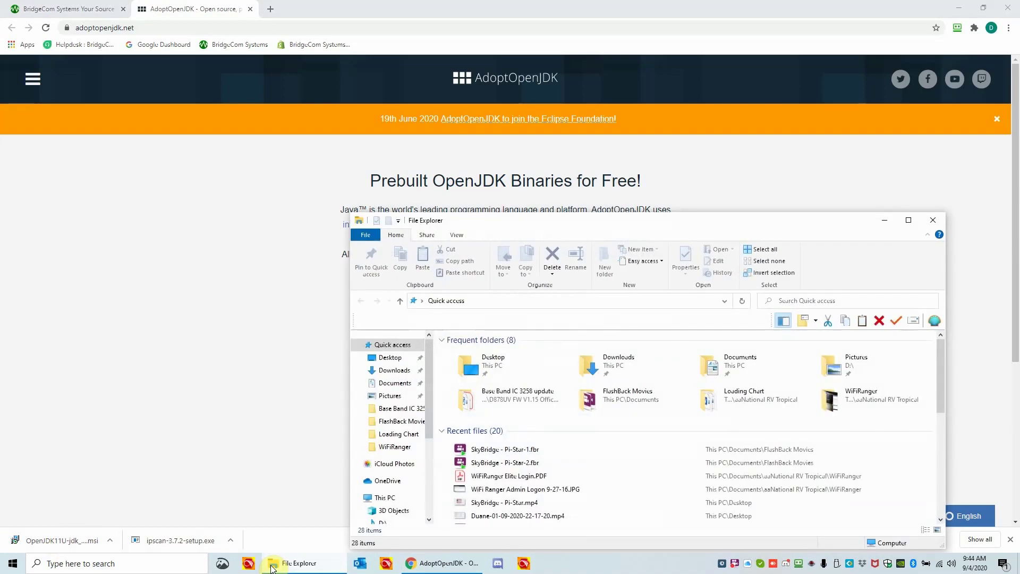
pyautogui.doubleClick(579, 371)
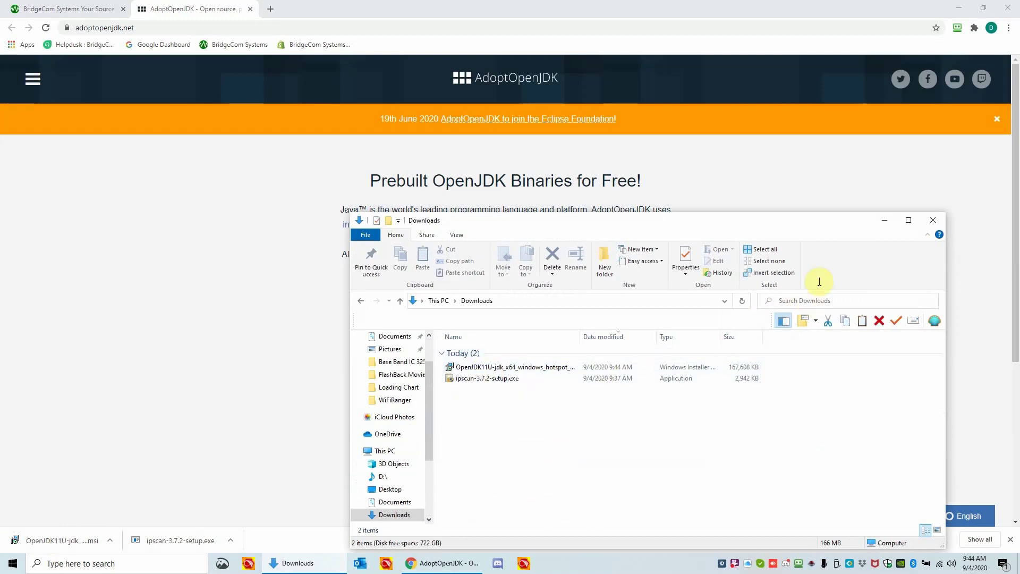
# Step: Reveal the downloaded OpenJDK .msi in its folder and launch the installer
pyautogui.click(930, 220)
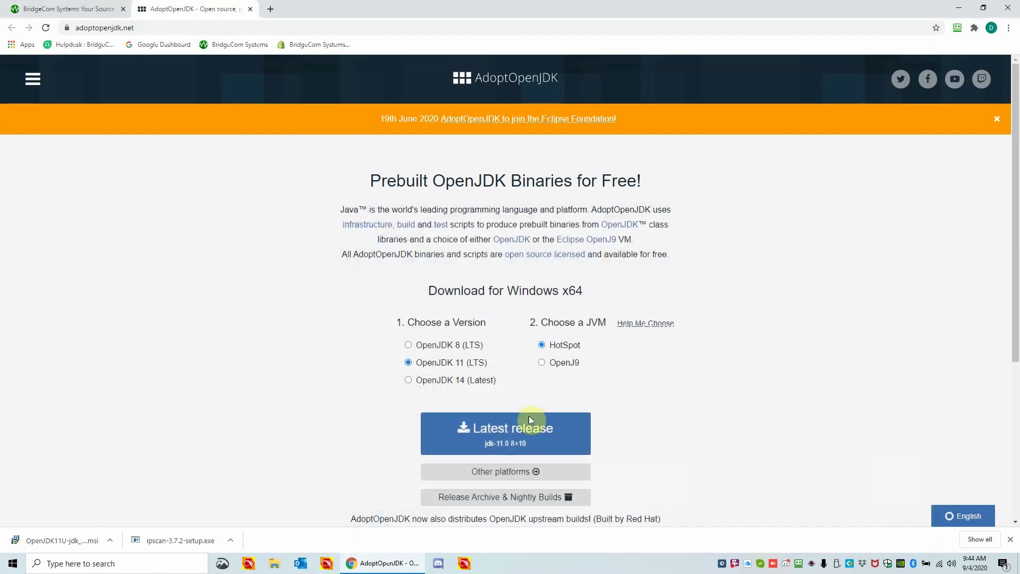
pyautogui.click(112, 539)
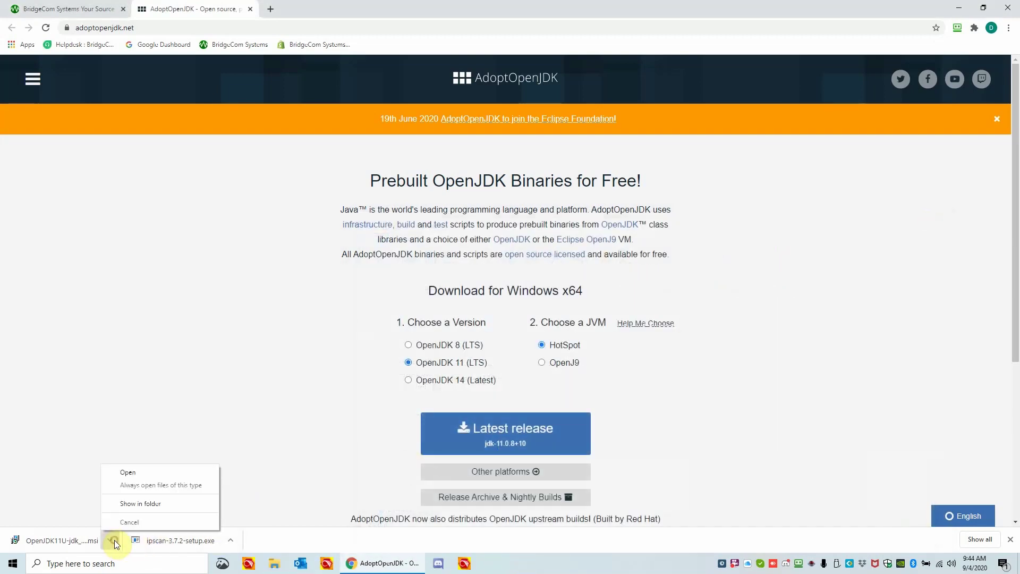
pyautogui.click(120, 507)
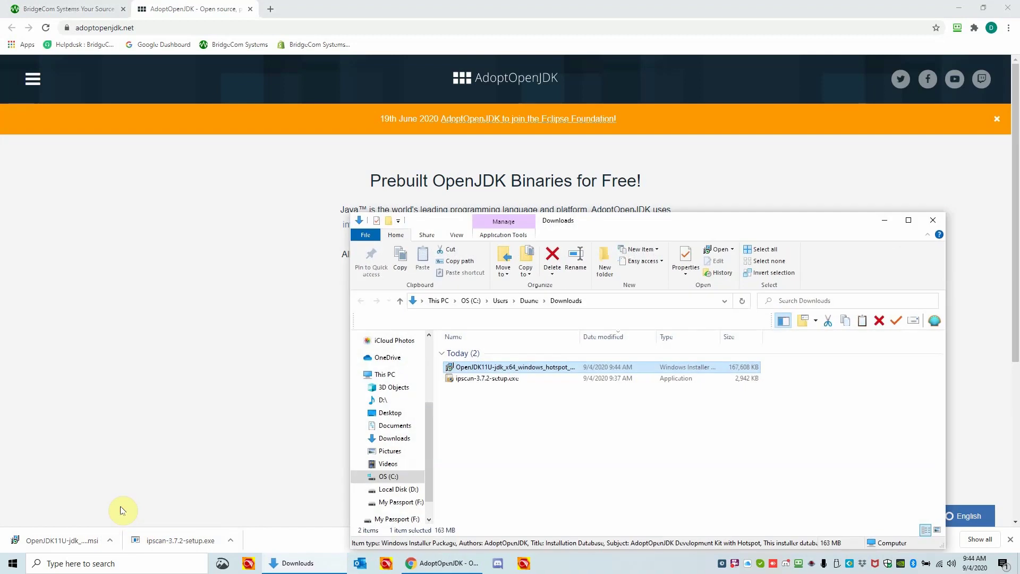
pyautogui.doubleClick(505, 372)
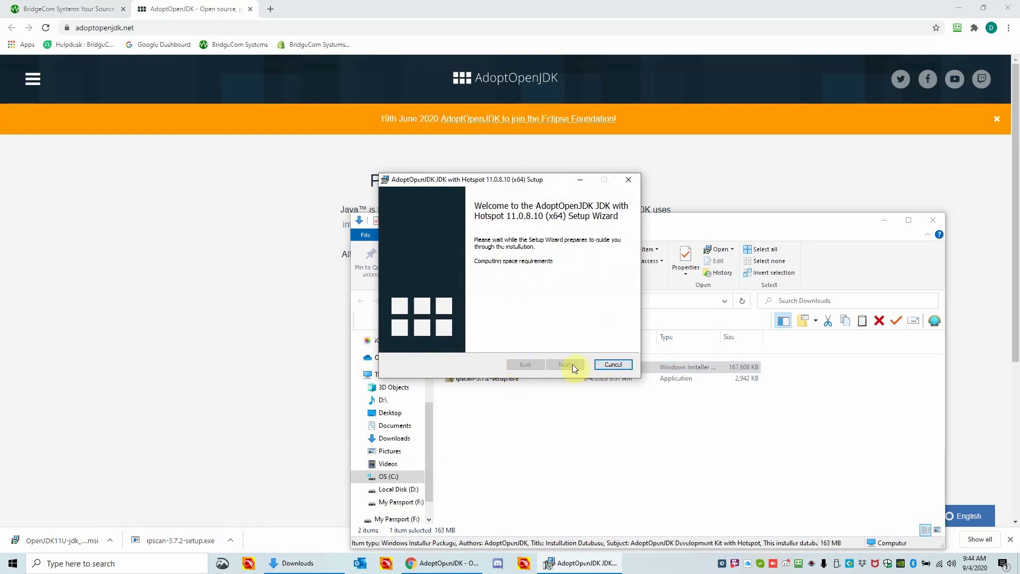
# Step: Install AdoptOpenJDK 11.0.8.10 with the licence accepted and default features, then close Downloads
pyautogui.click(572, 364)
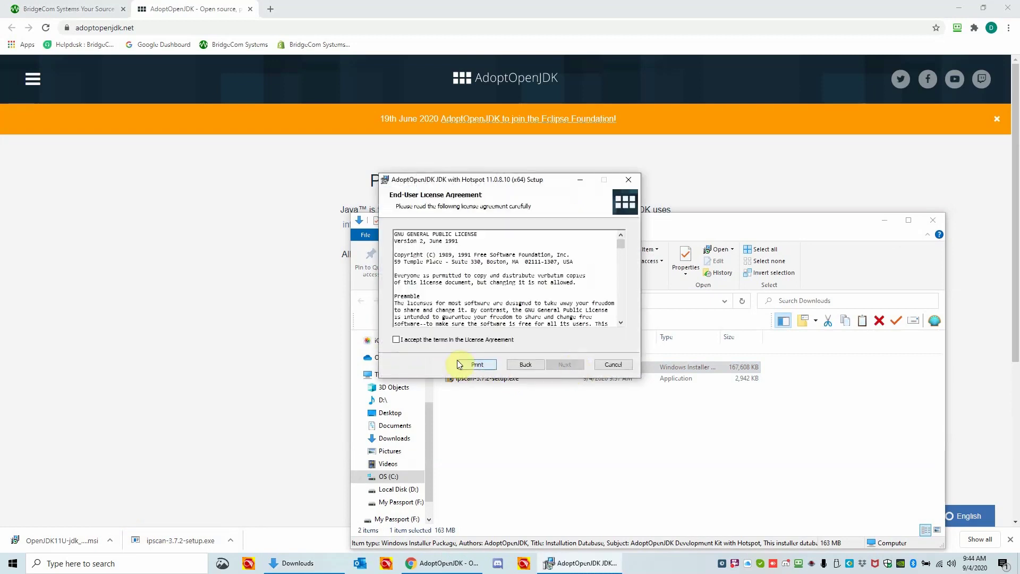
pyautogui.click(395, 341)
pyautogui.click(556, 365)
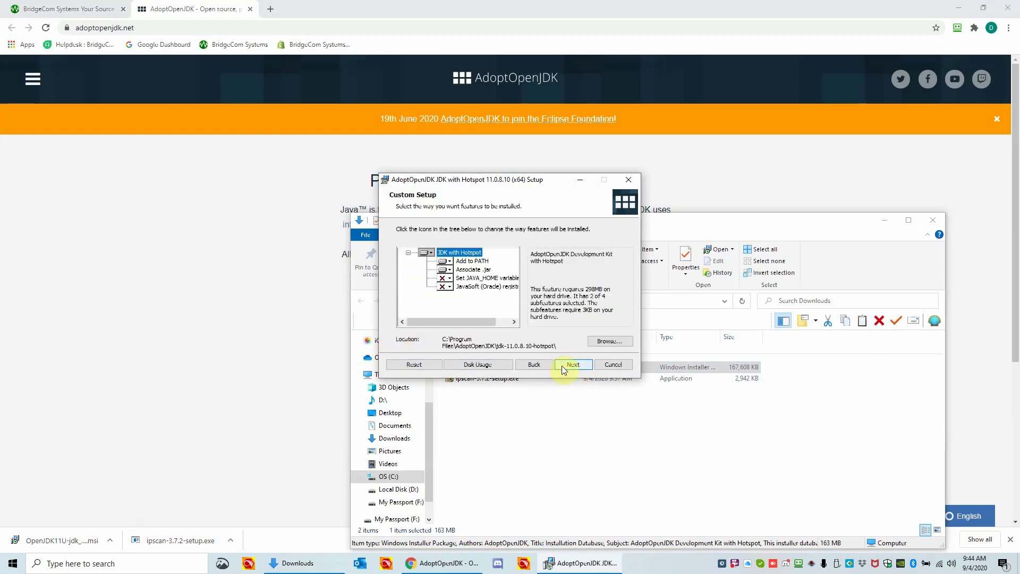
pyautogui.click(579, 365)
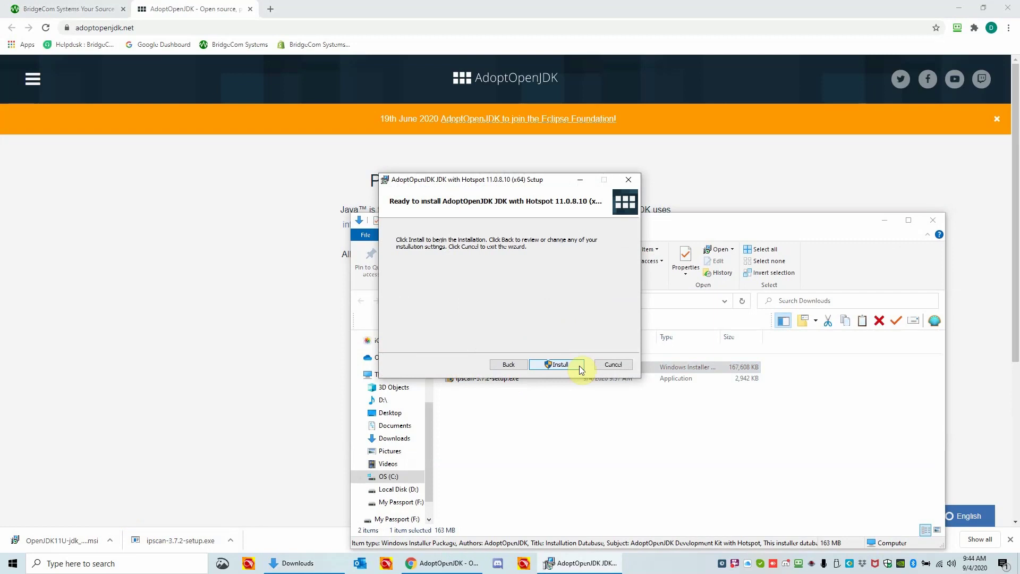
pyautogui.click(557, 362)
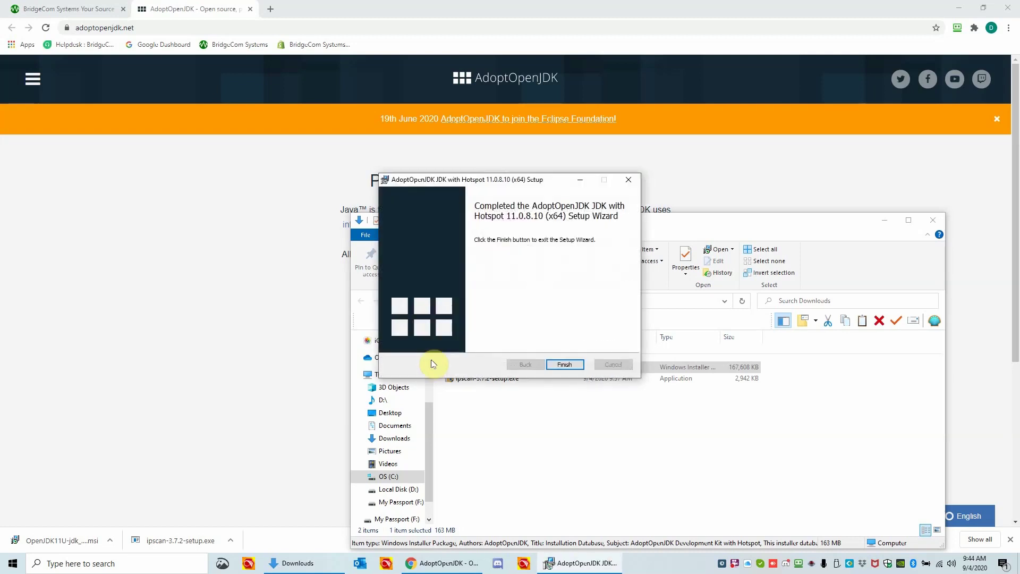
pyautogui.click(564, 364)
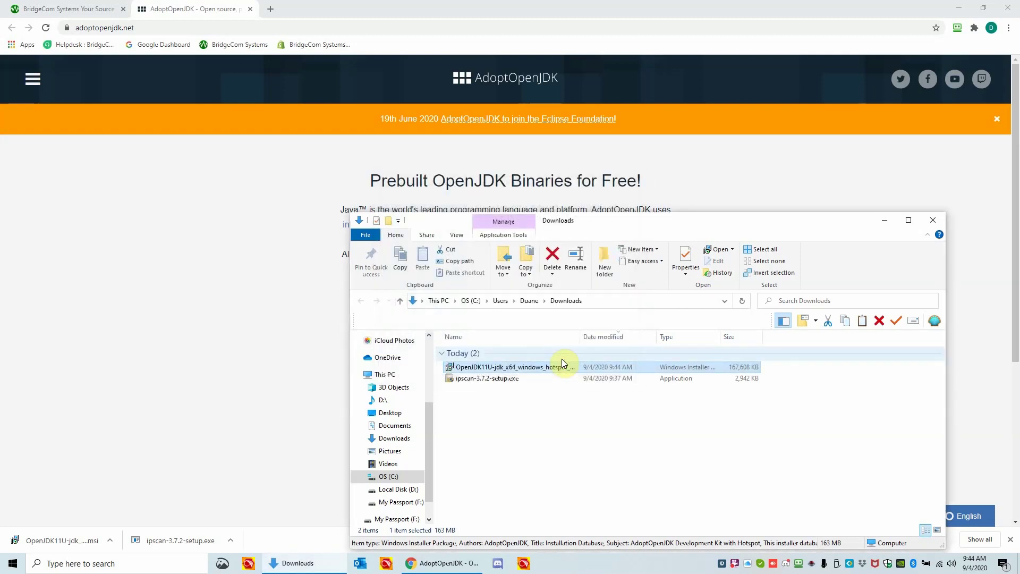
pyautogui.click(935, 221)
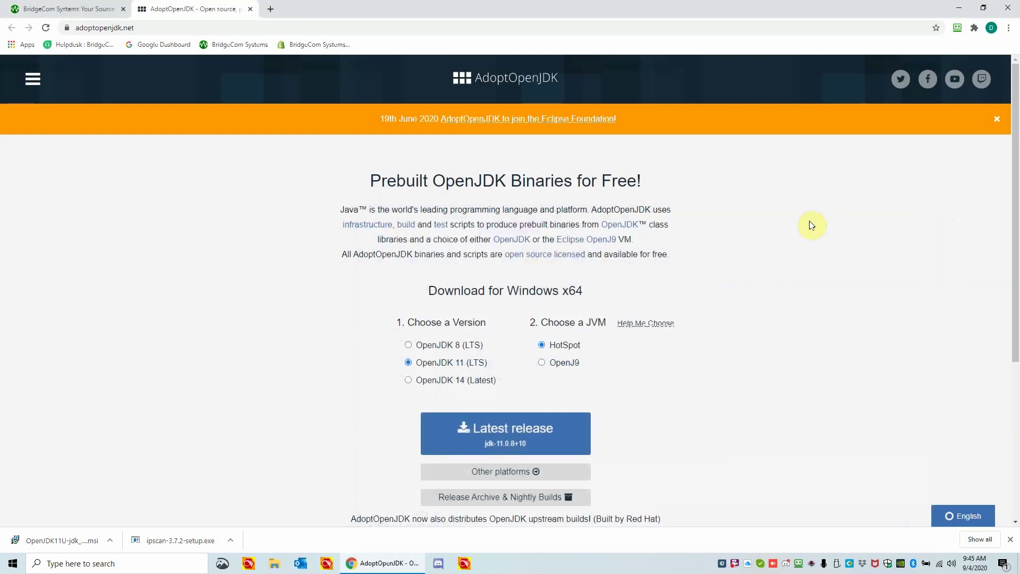
# Step: Close the AdoptOpenJDK tab, launch Angry IP Scanner from Start, and close Getting Started
pyautogui.click(251, 10)
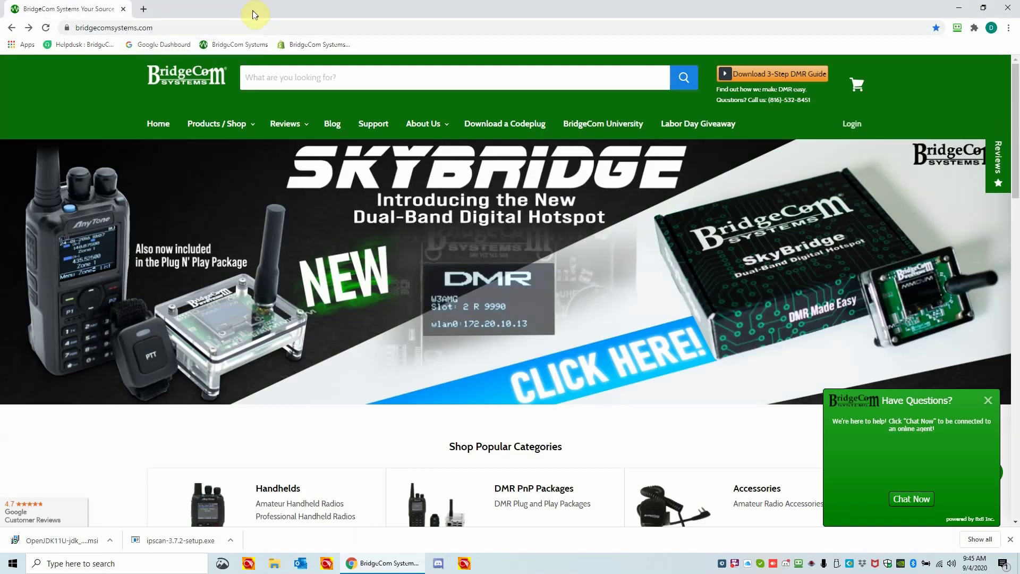
pyautogui.click(13, 563)
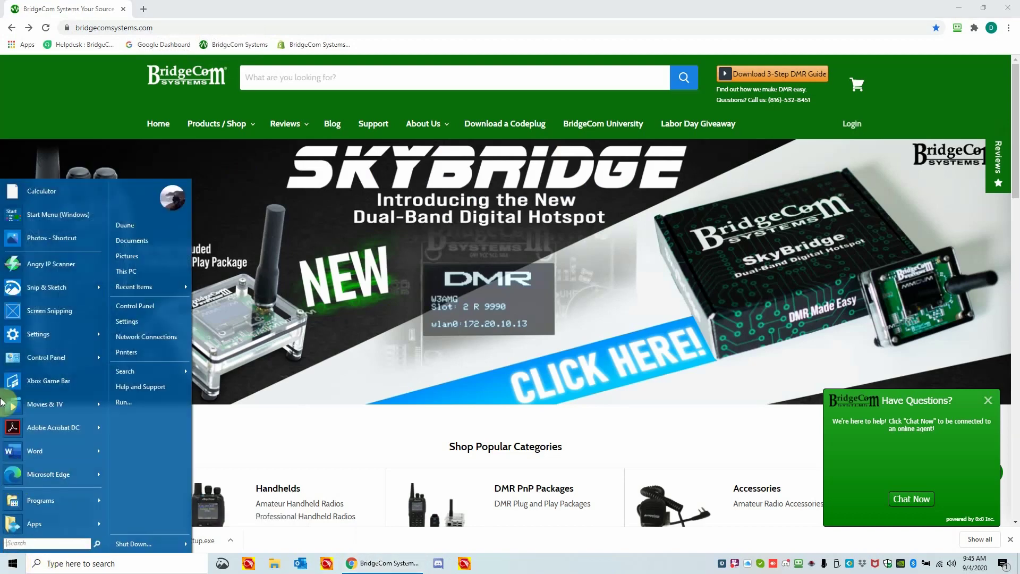
pyautogui.click(40, 266)
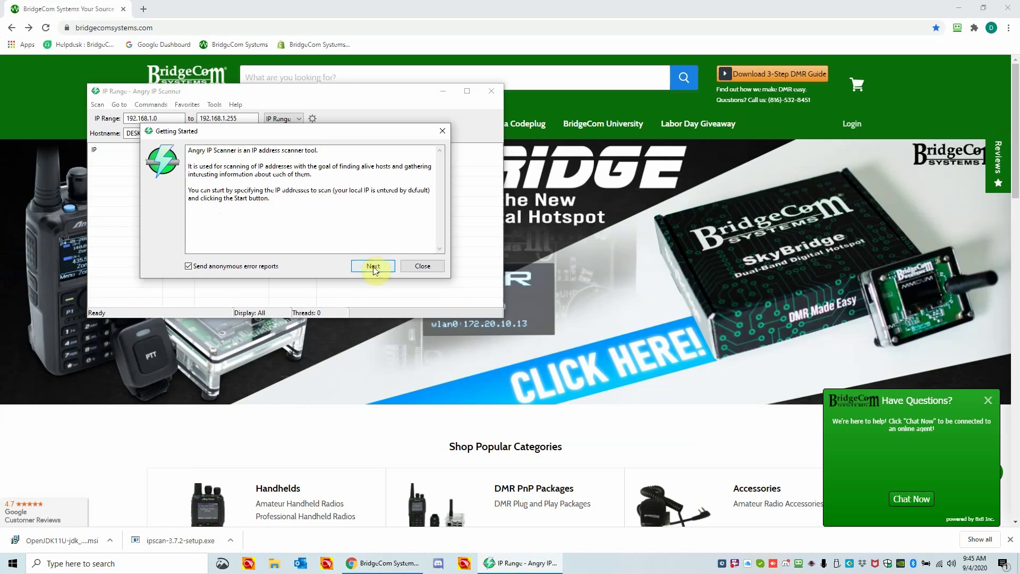
pyautogui.click(417, 269)
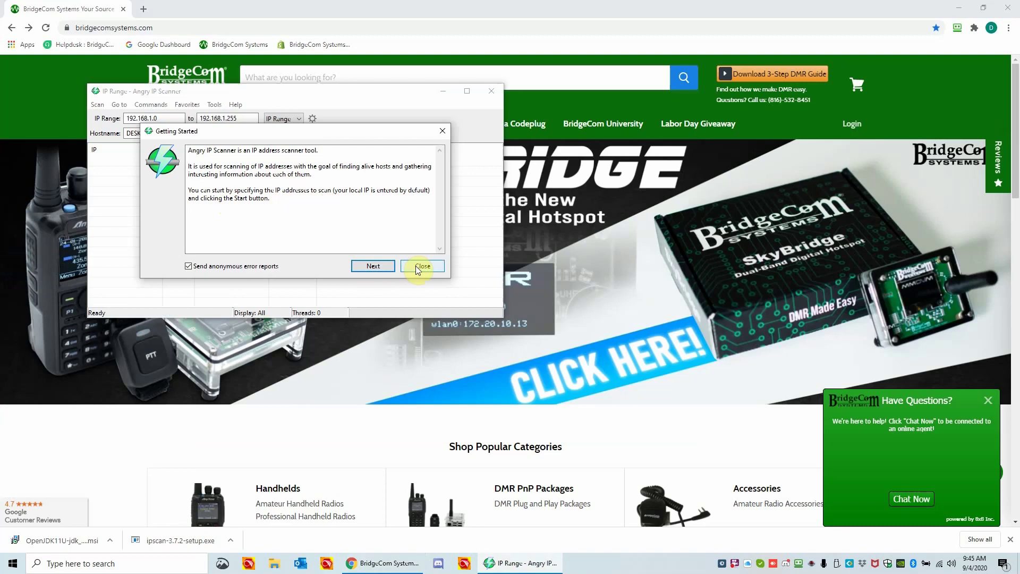
pyautogui.click(417, 267)
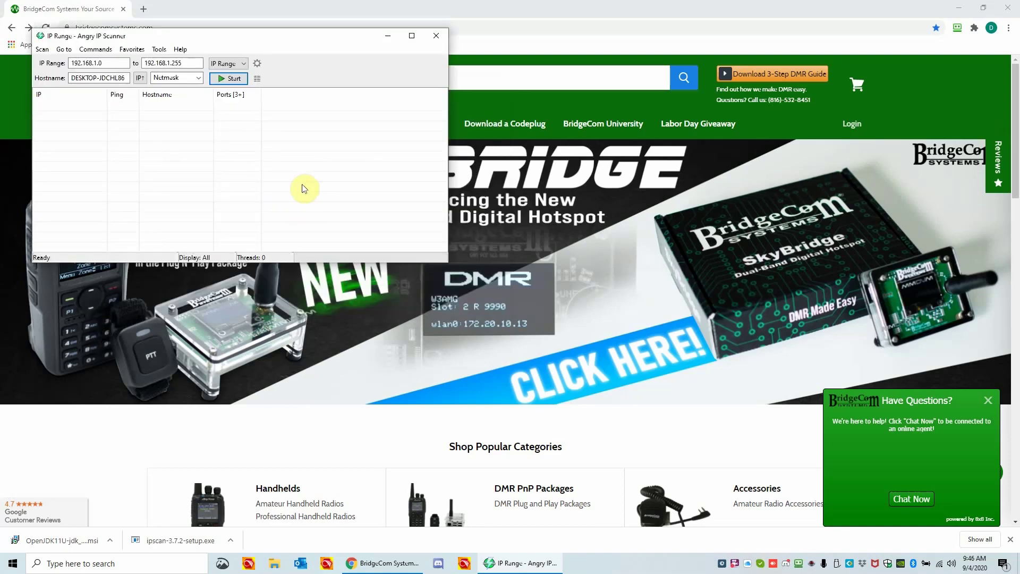
# Step: Maximize the scanner and scan 192.168.1.0–255, finding PI-STAR at 192.168.1.10
pyautogui.click(413, 40)
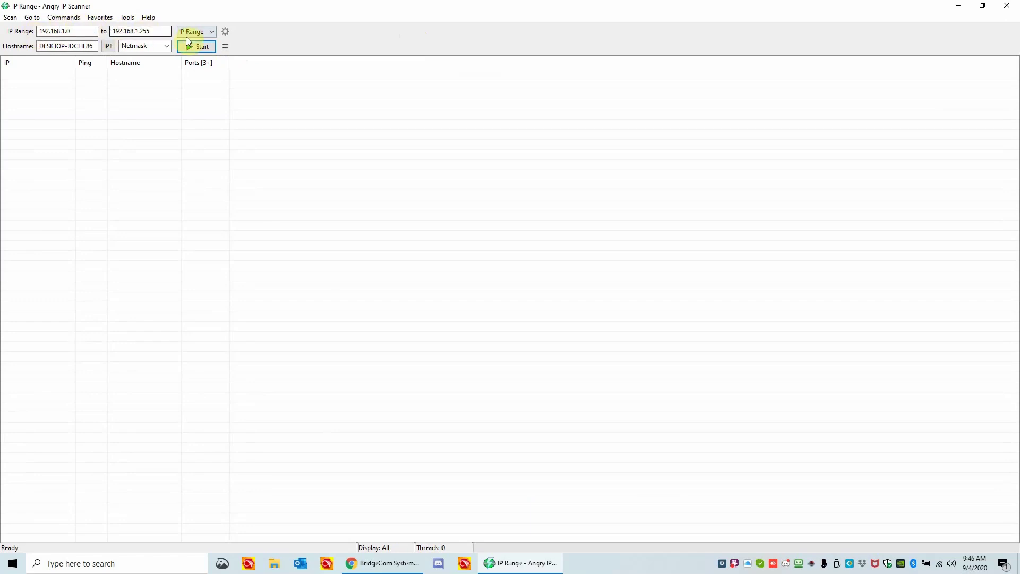
pyautogui.click(203, 48)
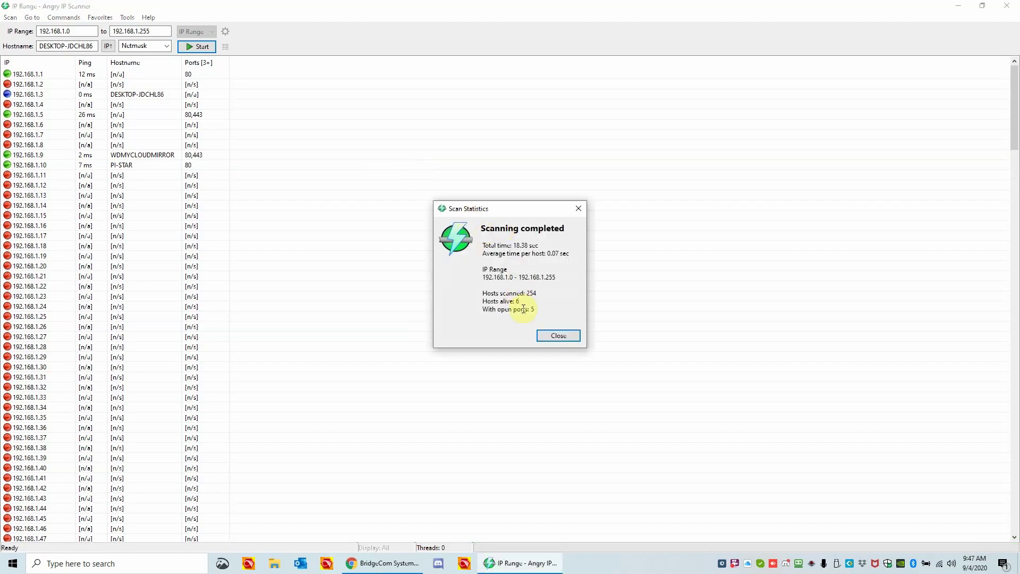
pyautogui.click(559, 340)
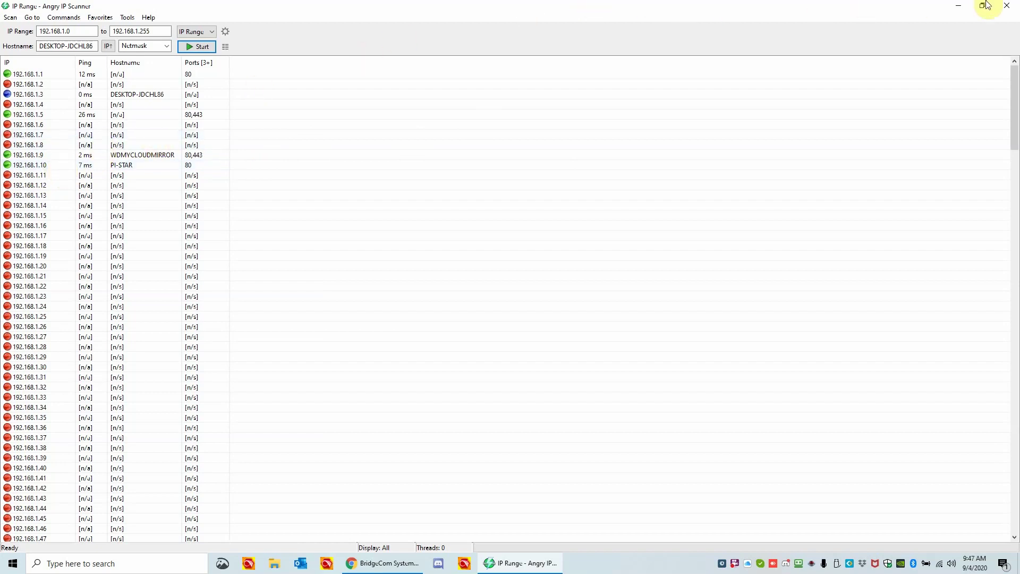
# Step: Close Angry IP Scanner after noting PI-STAR at 192.168.1.10
pyautogui.click(1006, 6)
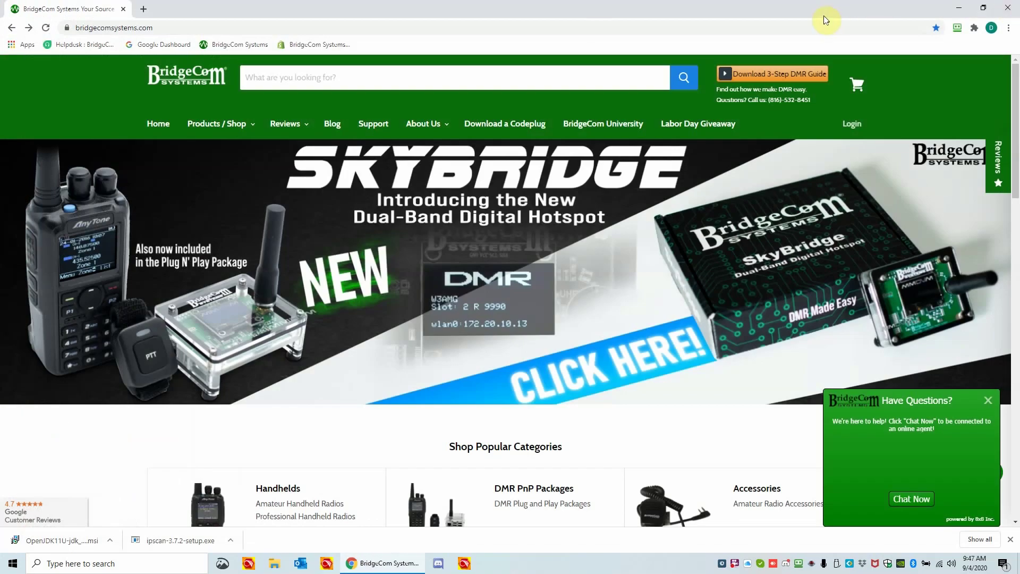
# Step: Load 192.168.1.10 in a new Chrome tab to reach the Pi-Star dashboard
pyautogui.click(144, 10)
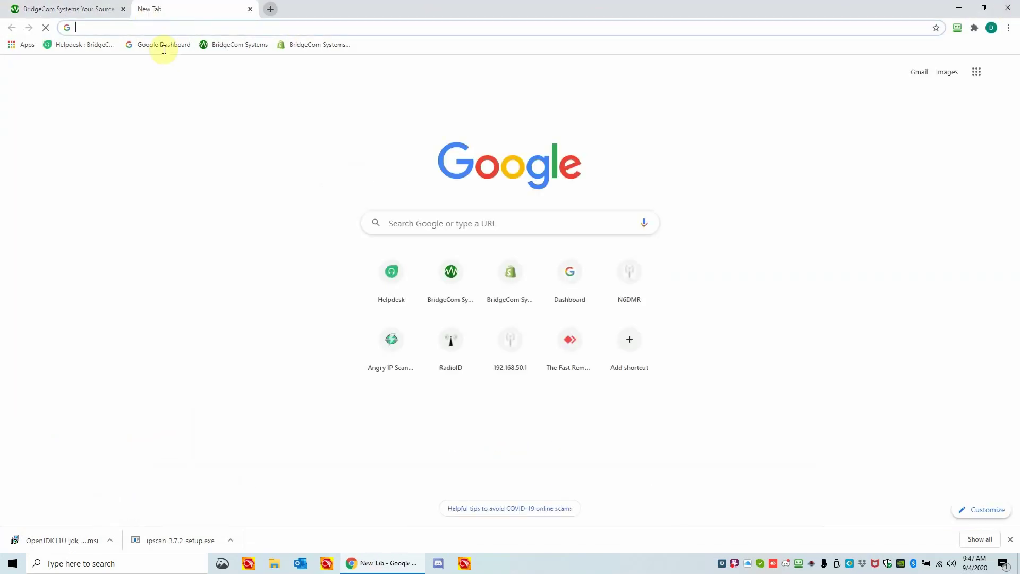
pyautogui.click(153, 28)
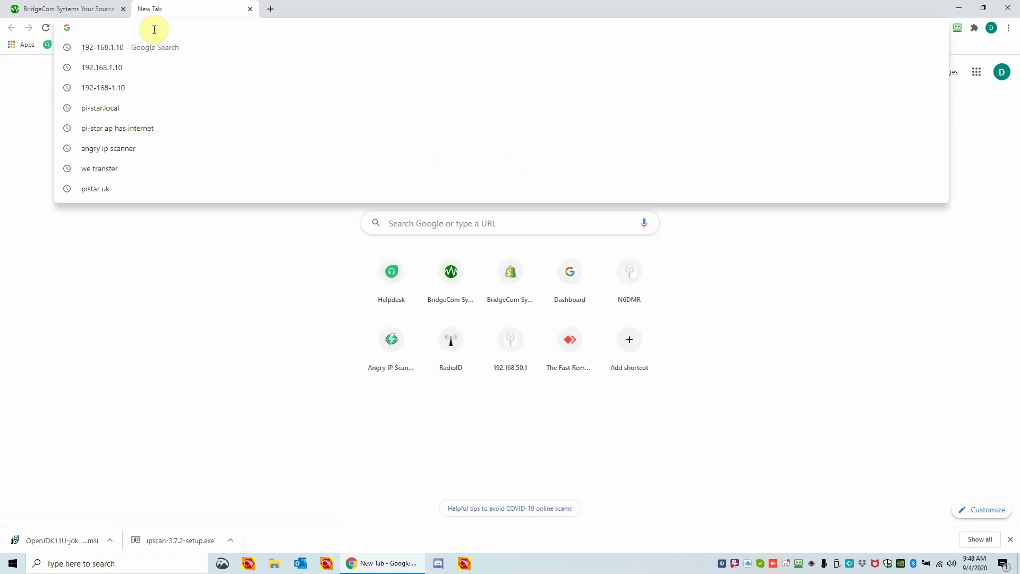
pyautogui.write('192.')
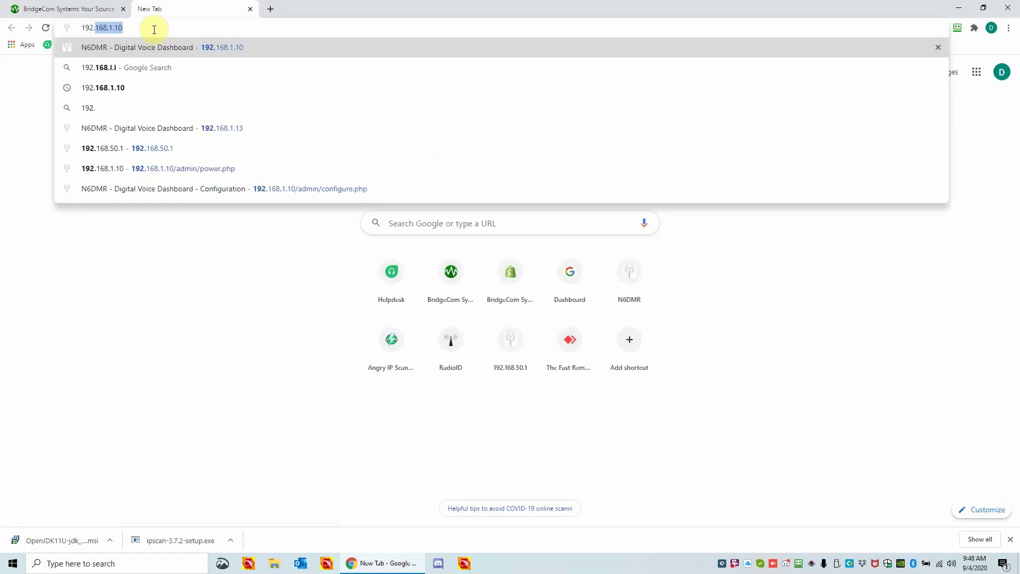
pyautogui.write('168.1.1')
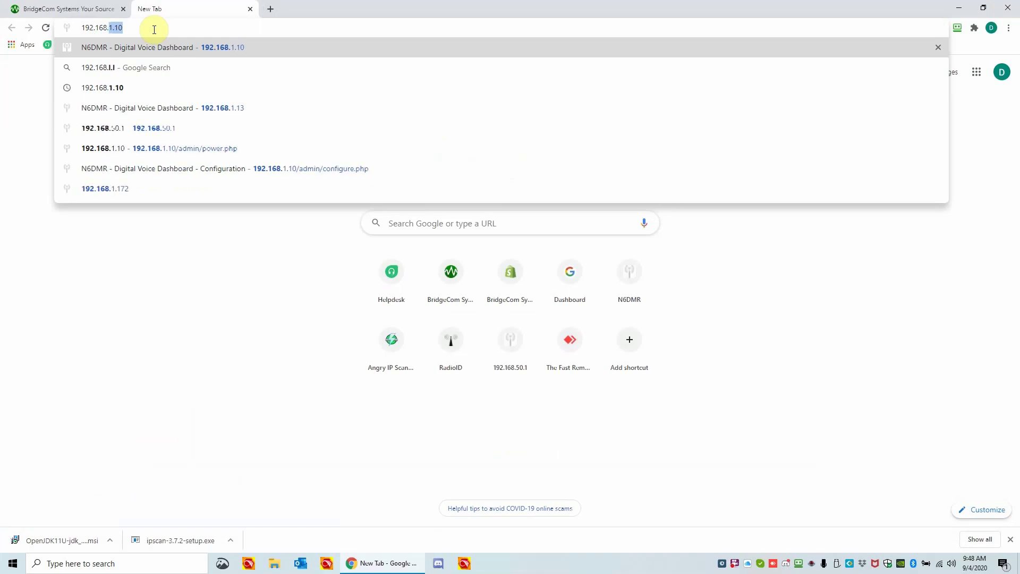
pyautogui.write('0')
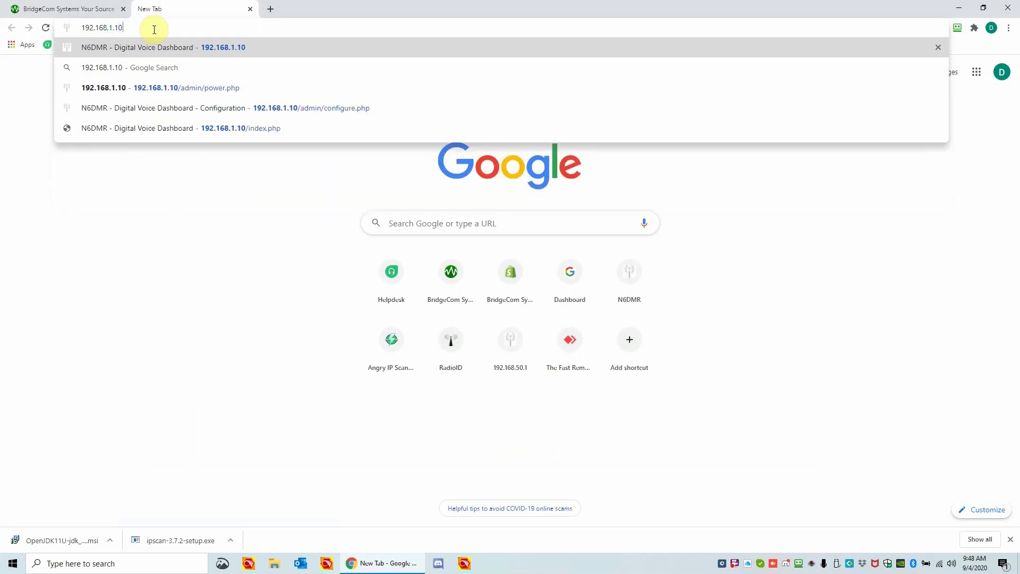
pyautogui.press('Return')
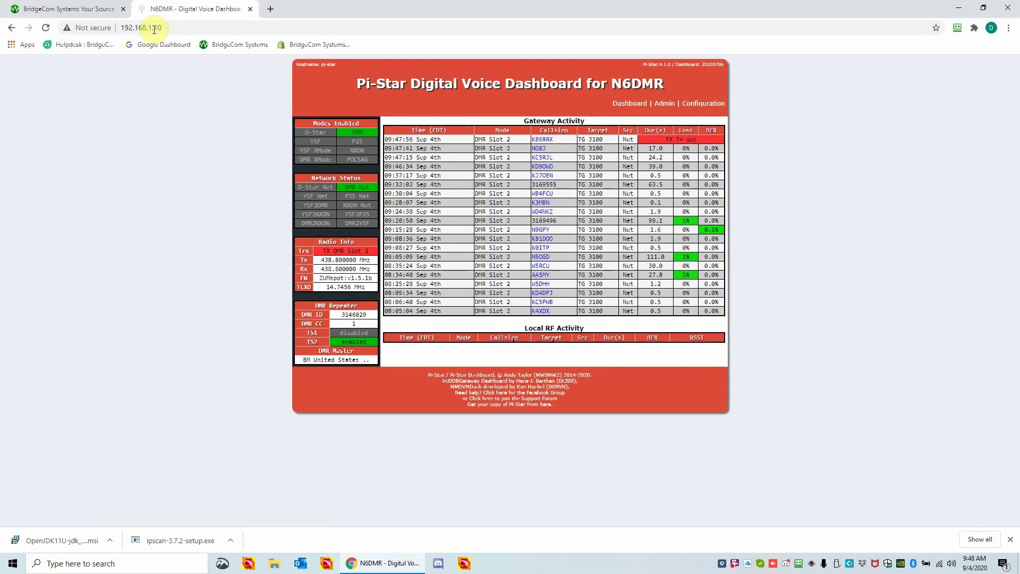